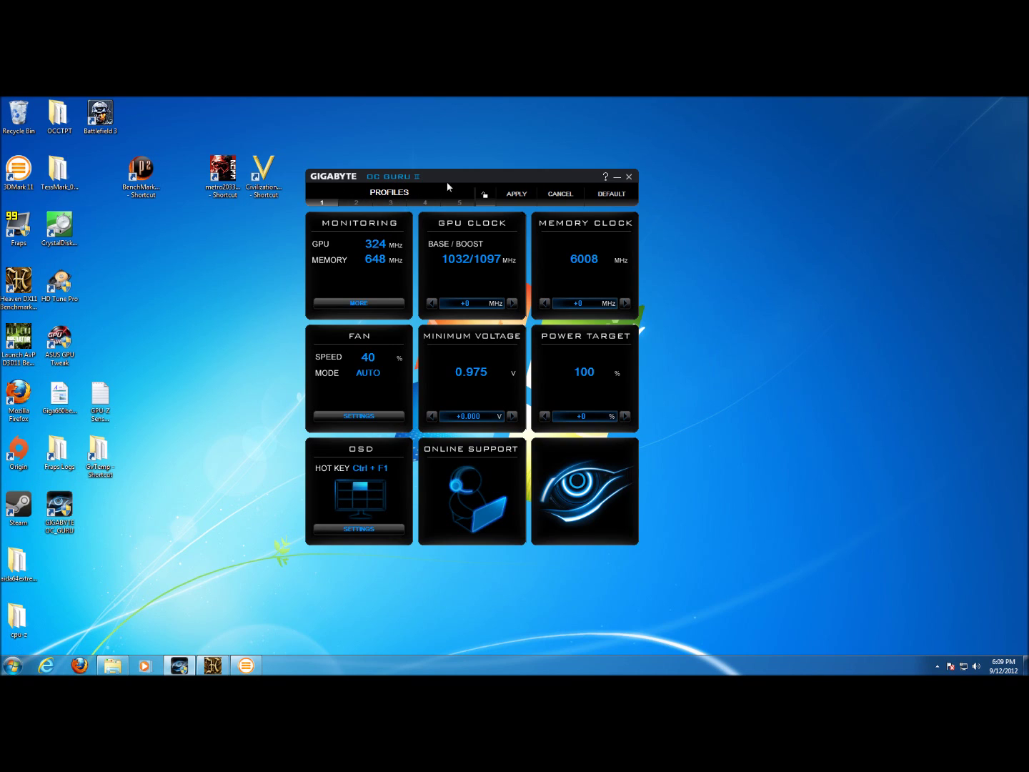
- Lock the overclocking adjustments with the PROFILES lock icon, then unlock them again
{"action": "left_click", "coordinate": [484, 197]}
{"action": "left_click", "coordinate": [485, 197]}
- Check the support page, return to the dashboard, and show the OSD settings (Ctrl + F1 hotkey)
{"action": "left_click", "coordinate": [492, 485]}
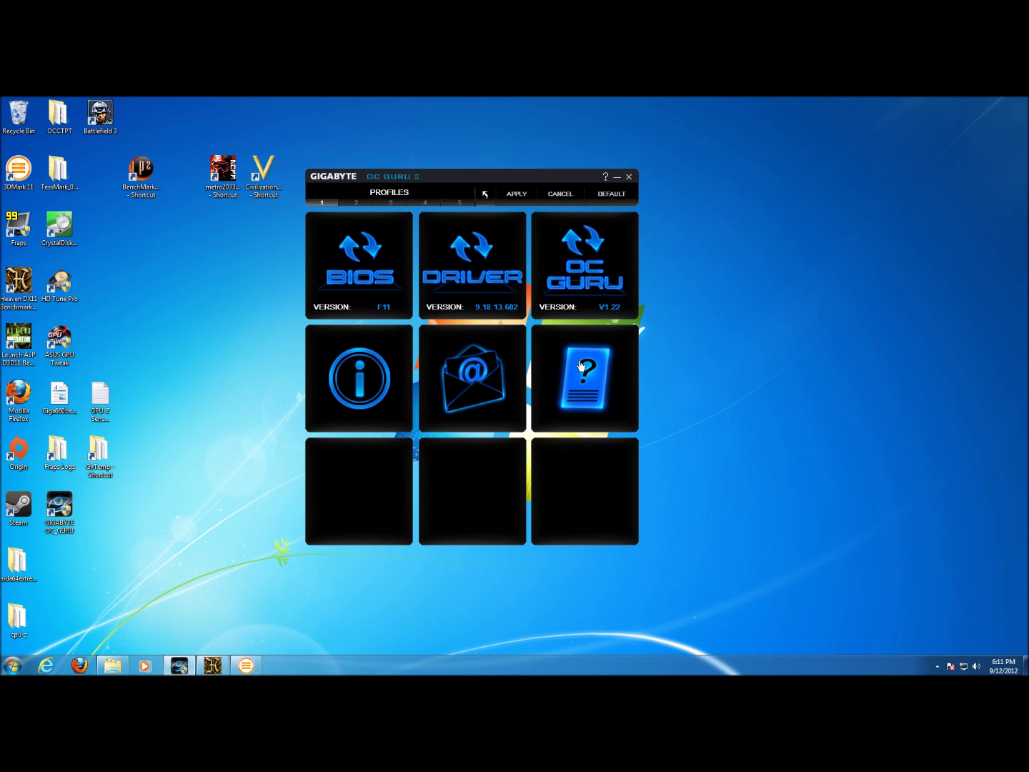
{"action": "left_click", "coordinate": [489, 194]}
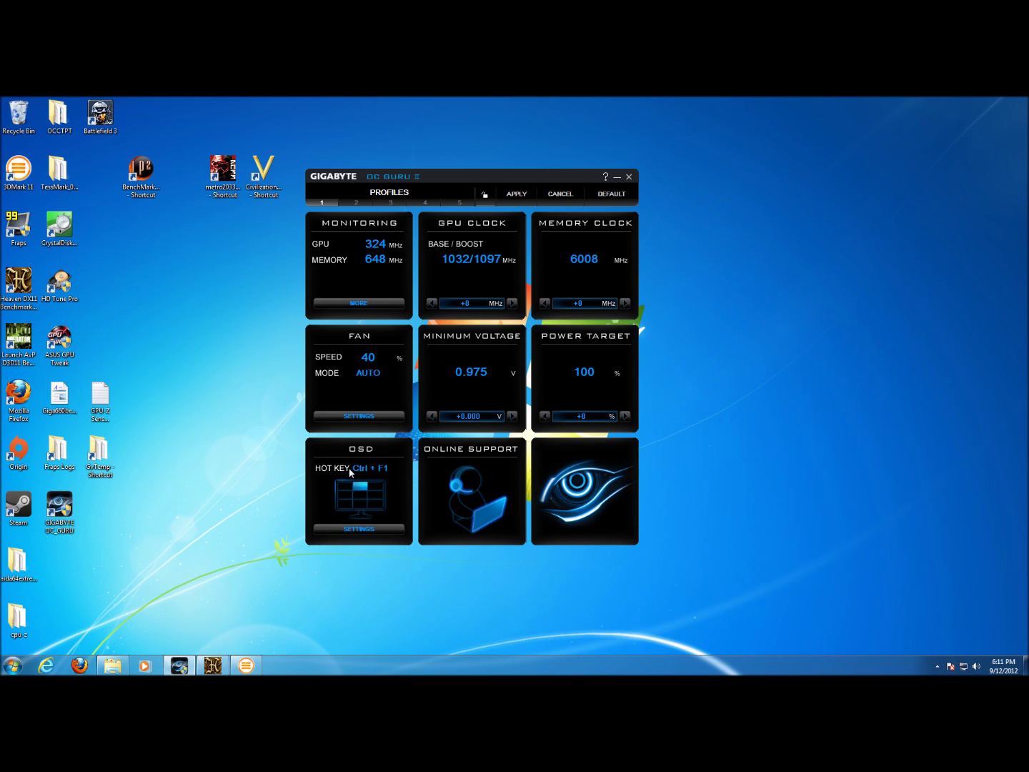
{"action": "left_click", "coordinate": [352, 529]}
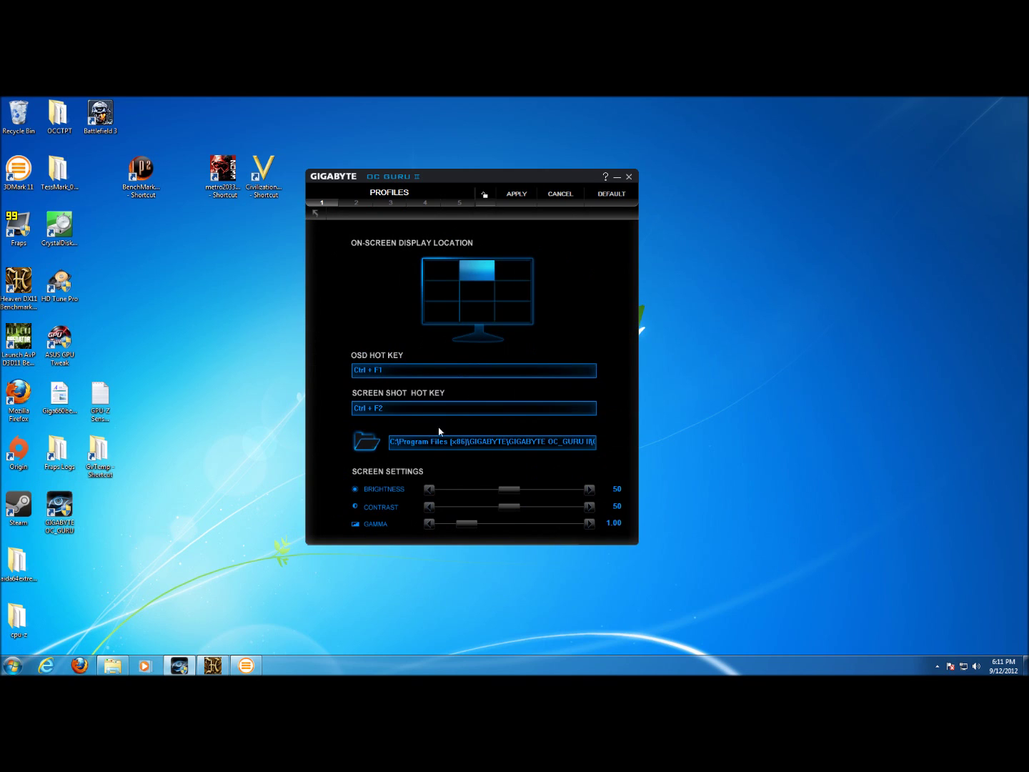
- Place the on-screen display bottom-left, select the screenshot save path, then show the fan speed curve page
{"action": "left_click", "coordinate": [441, 279]}
{"action": "left_click", "coordinate": [473, 276]}
{"action": "left_click", "coordinate": [449, 295]}
{"action": "left_click", "coordinate": [443, 317]}
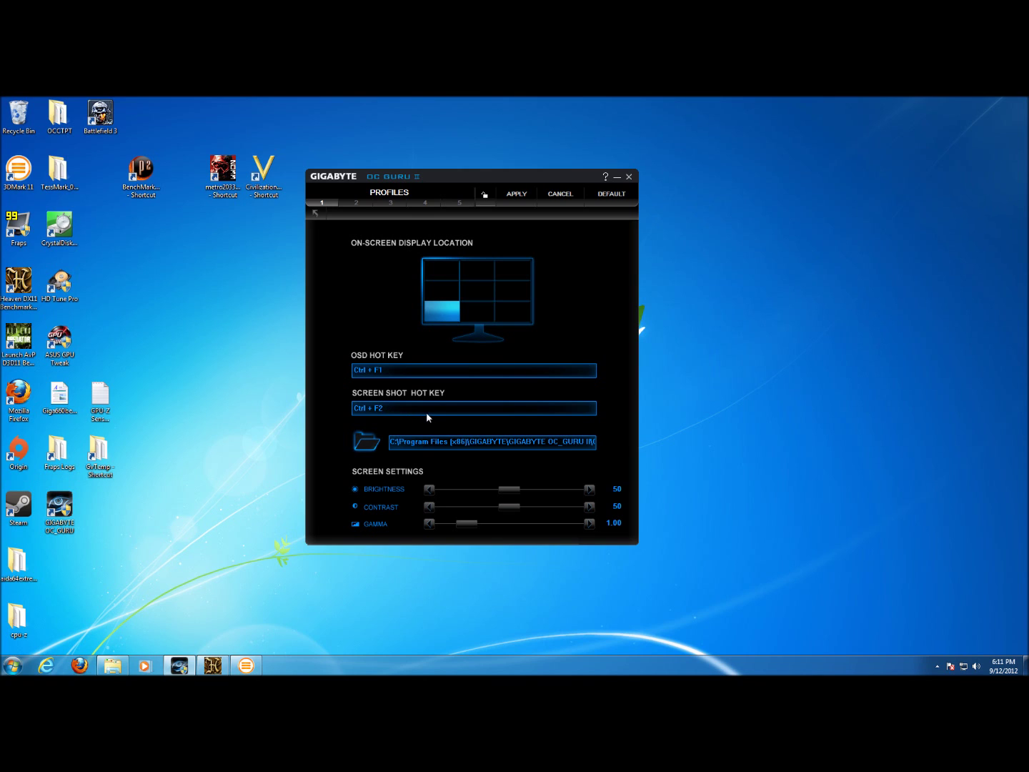
{"action": "left_click_drag", "start_coordinate": [392, 441], "coordinate": [594, 440]}
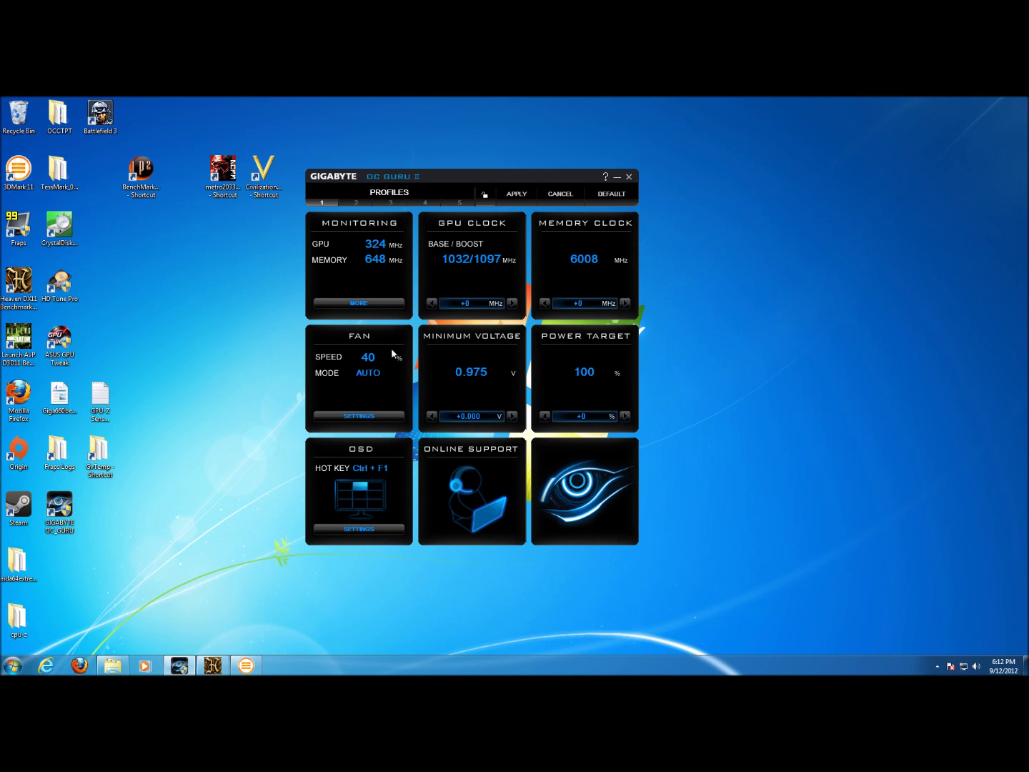
{"action": "left_click", "coordinate": [364, 417]}
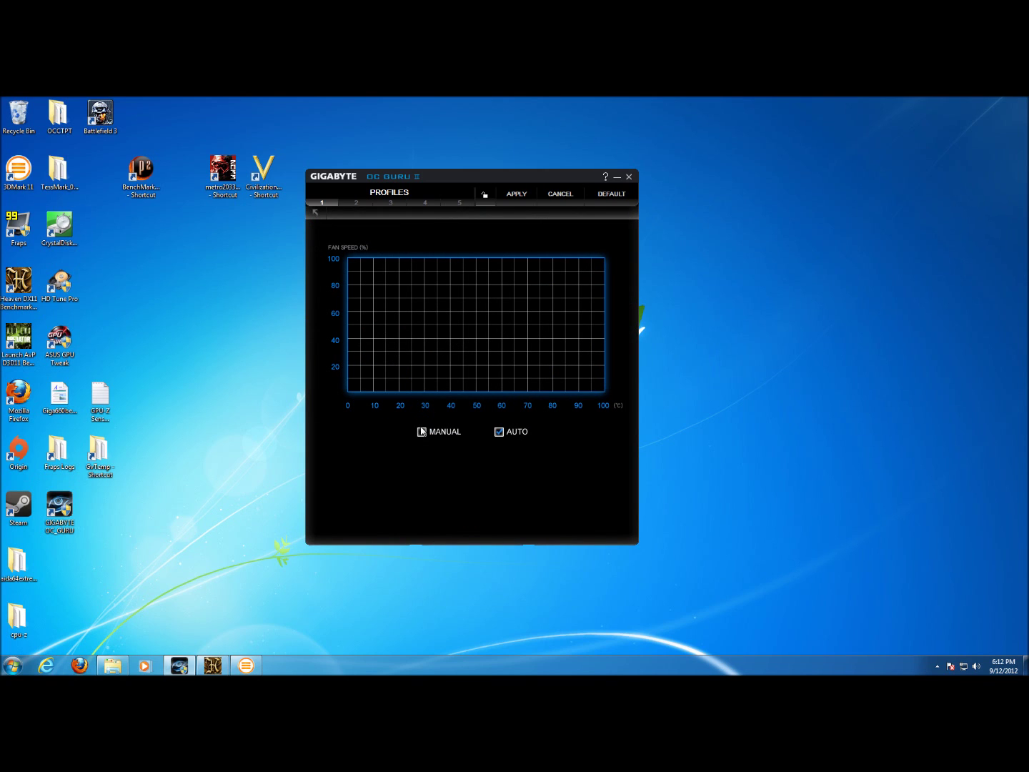
{"action": "left_click", "coordinate": [421, 432]}
{"action": "mouse_move", "coordinate": [424, 328]}
{"action": "left_mouse_down"}
{"action": "mouse_move", "coordinate": [424, 338]}
{"action": "mouse_move", "coordinate": [433, 331]}
{"action": "left_mouse_up"}
{"action": "left_click", "coordinate": [499, 433]}
{"action": "left_click", "coordinate": [315, 212]}
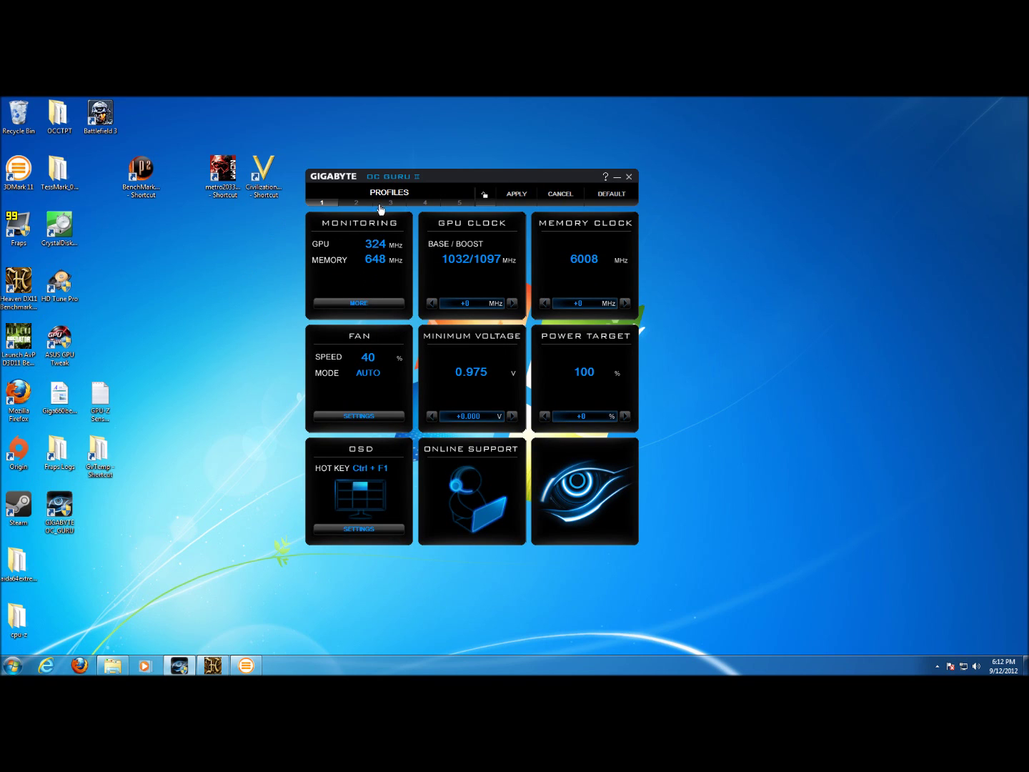
- Show the detailed monitoring graphs beside the main window, then switch to overclocking profile 2
{"action": "left_click", "coordinate": [358, 303]}
{"action": "left_click_drag", "start_coordinate": [472, 177], "coordinate": [567, 180]}
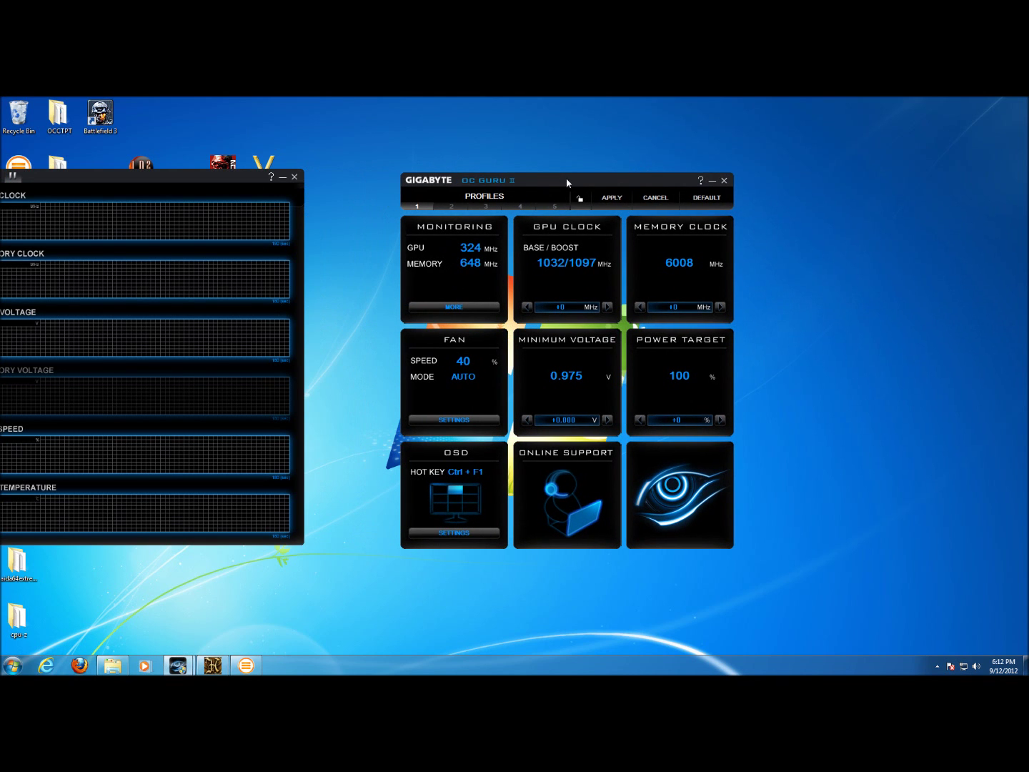
{"action": "left_click_drag", "start_coordinate": [227, 185], "coordinate": [322, 185]}
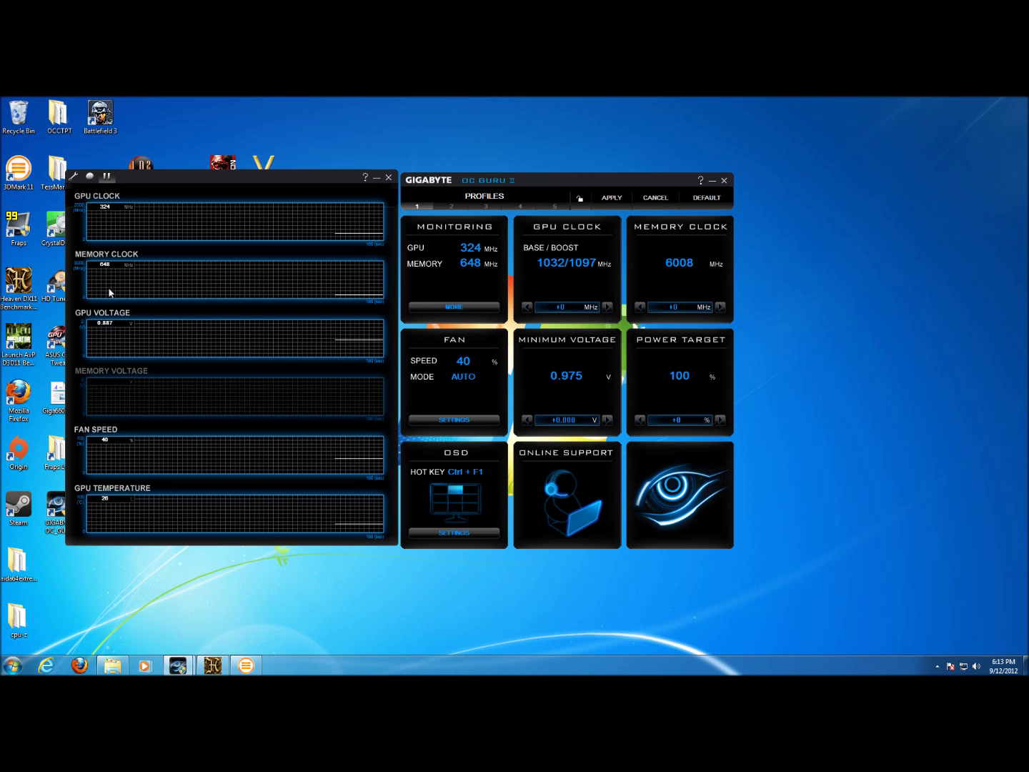
{"action": "left_click", "coordinate": [451, 207]}
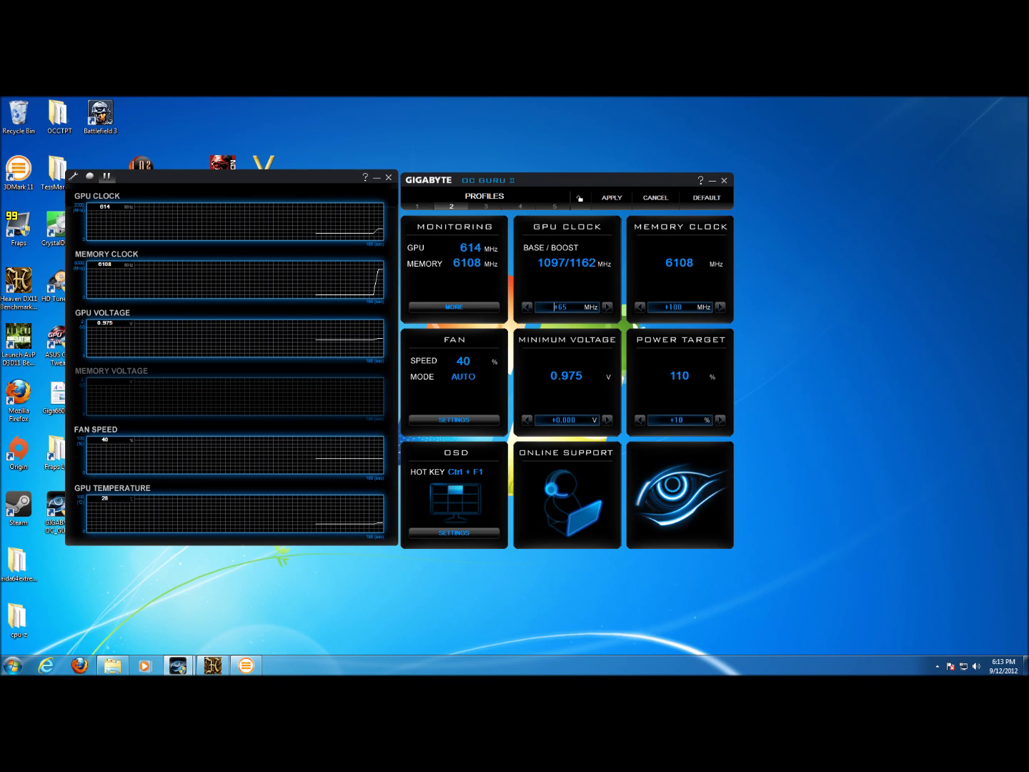
- Select the +65 MHz GPU clock offset and set the monitoring graphs beside the OC Guru window
{"action": "double_click", "coordinate": [561, 308]}
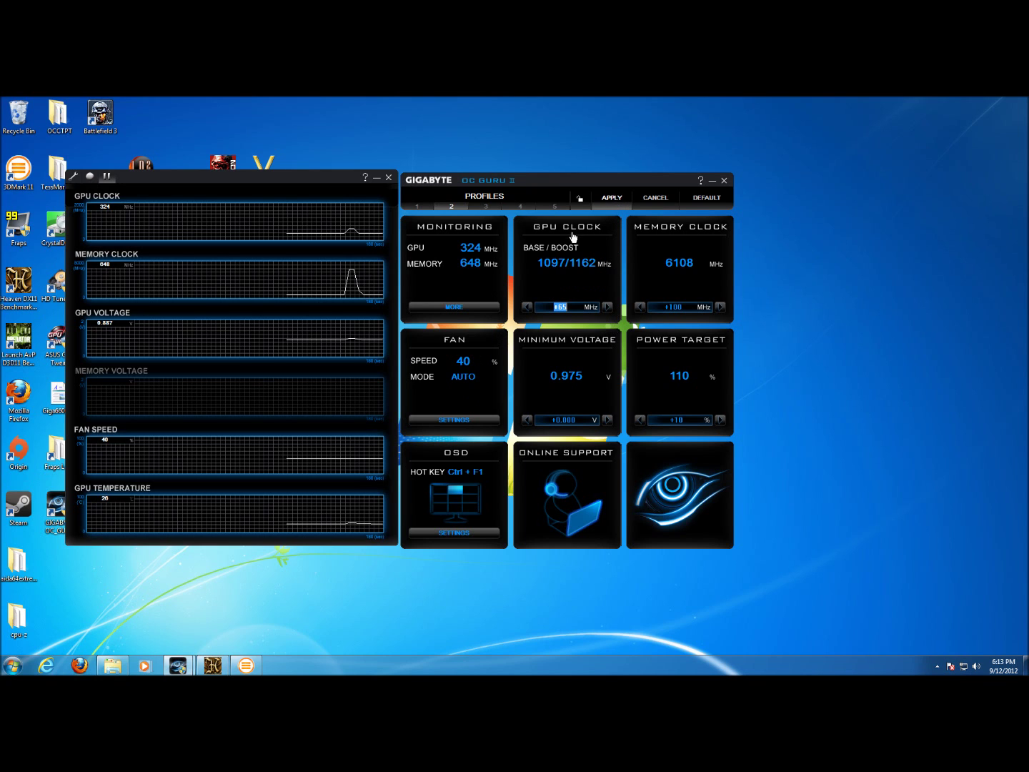
{"action": "left_click_drag", "start_coordinate": [533, 177], "coordinate": [627, 173]}
{"action": "left_click_drag", "start_coordinate": [314, 177], "coordinate": [411, 179]}
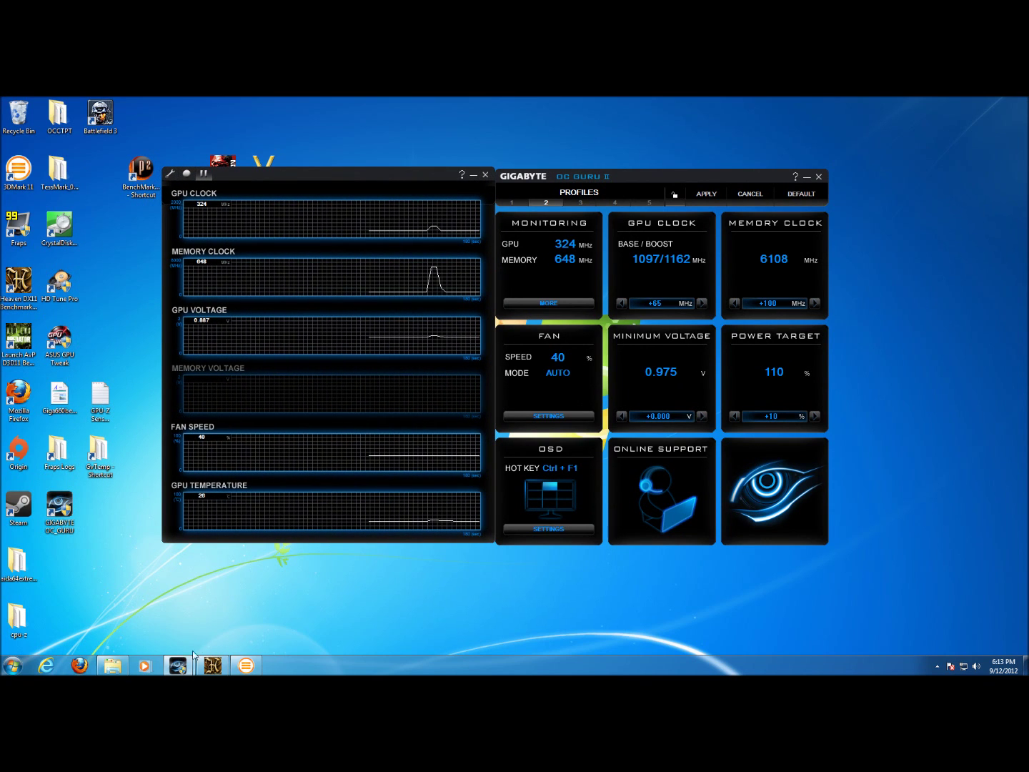
- Restore 3DMark 11, move it down-right, and run the custom 1920 x 1080 Graphics Test 2
{"action": "left_click", "coordinate": [246, 666]}
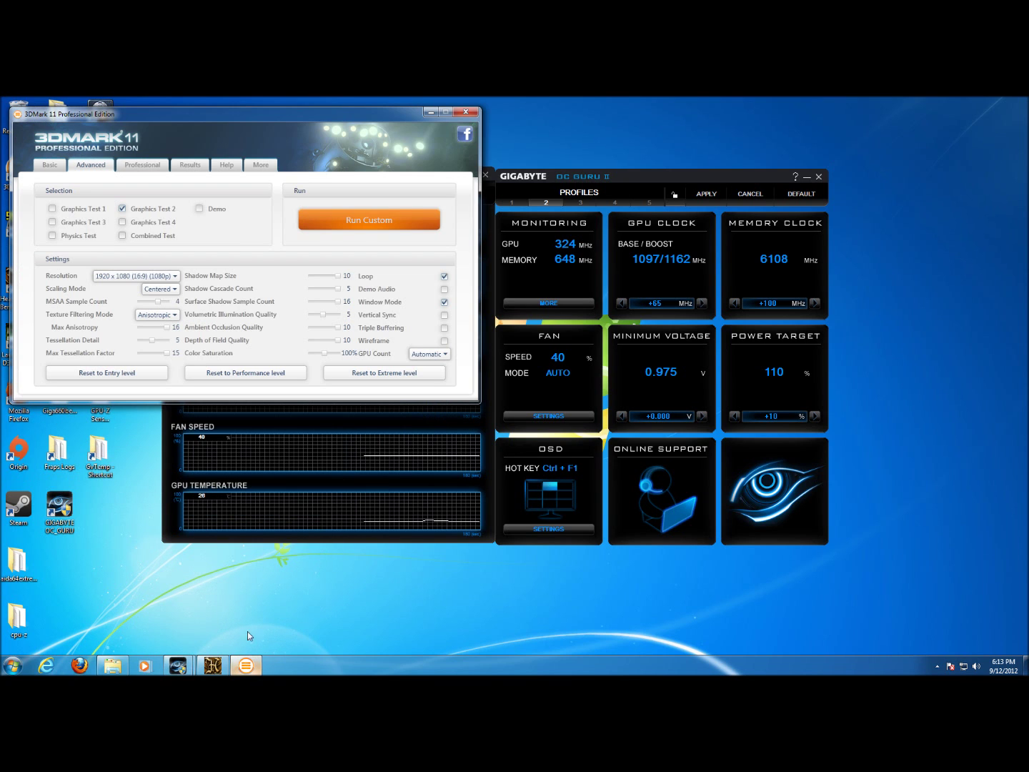
{"action": "left_click_drag", "start_coordinate": [275, 130], "coordinate": [318, 273]}
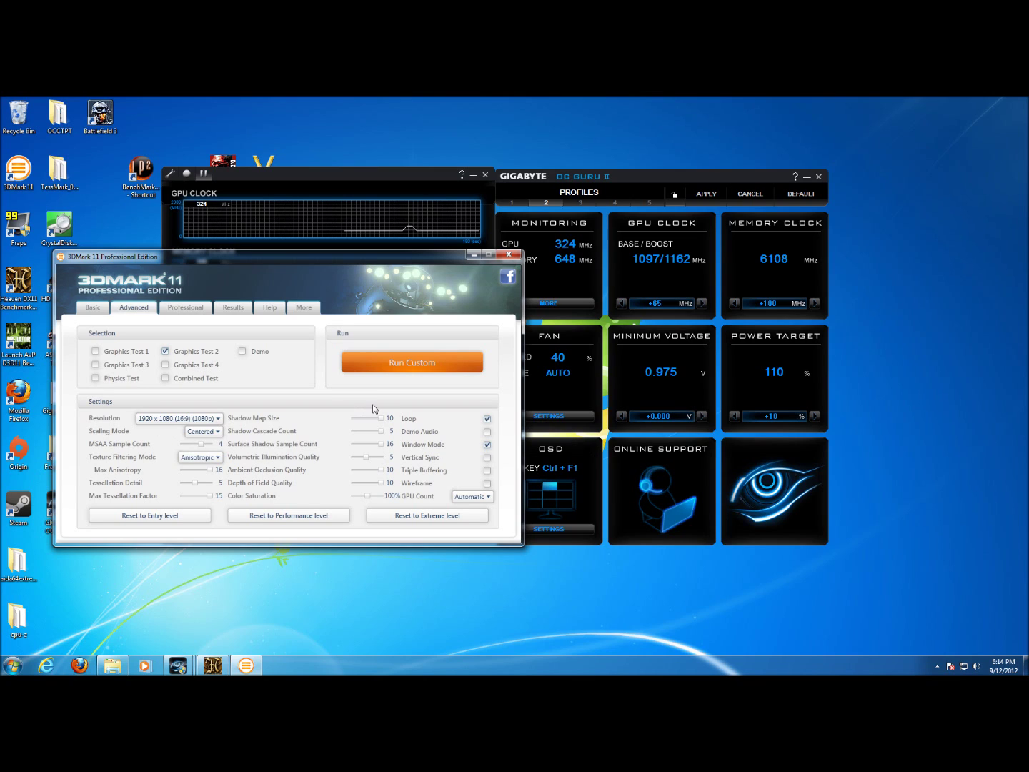
{"action": "left_click", "coordinate": [402, 365]}
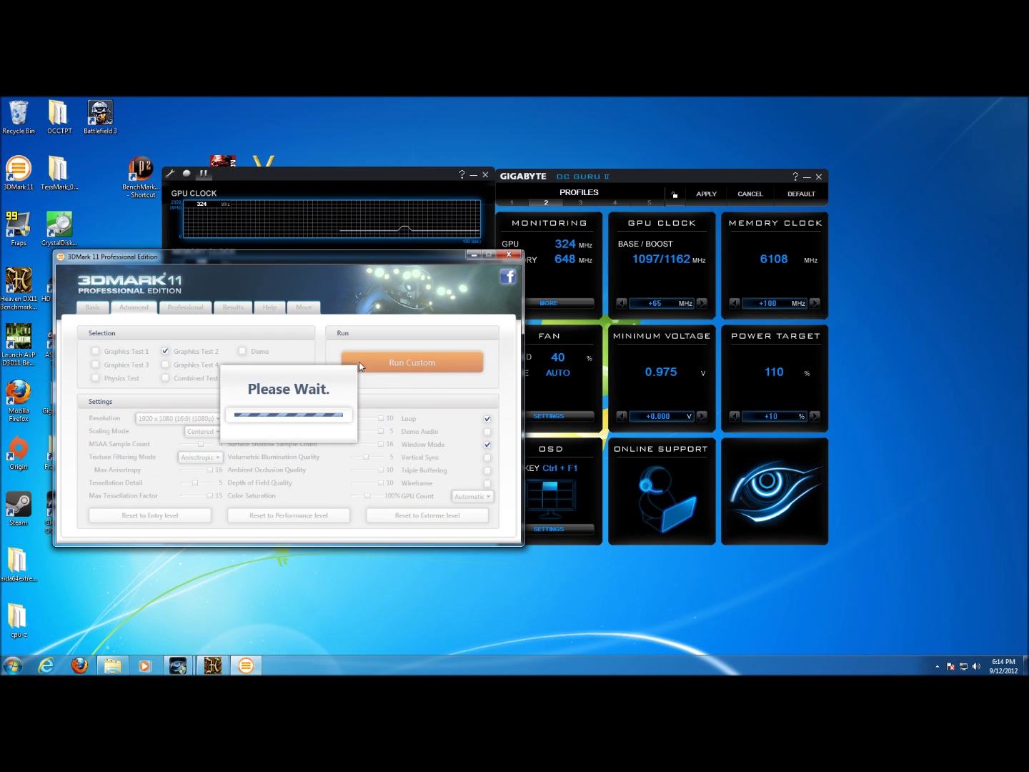
- Bring the full GPU graphs forward, shift them left, and minimize the OC Guru II main panel
{"action": "left_click", "coordinate": [364, 183]}
{"action": "left_click_drag", "start_coordinate": [365, 182], "coordinate": [326, 182]}
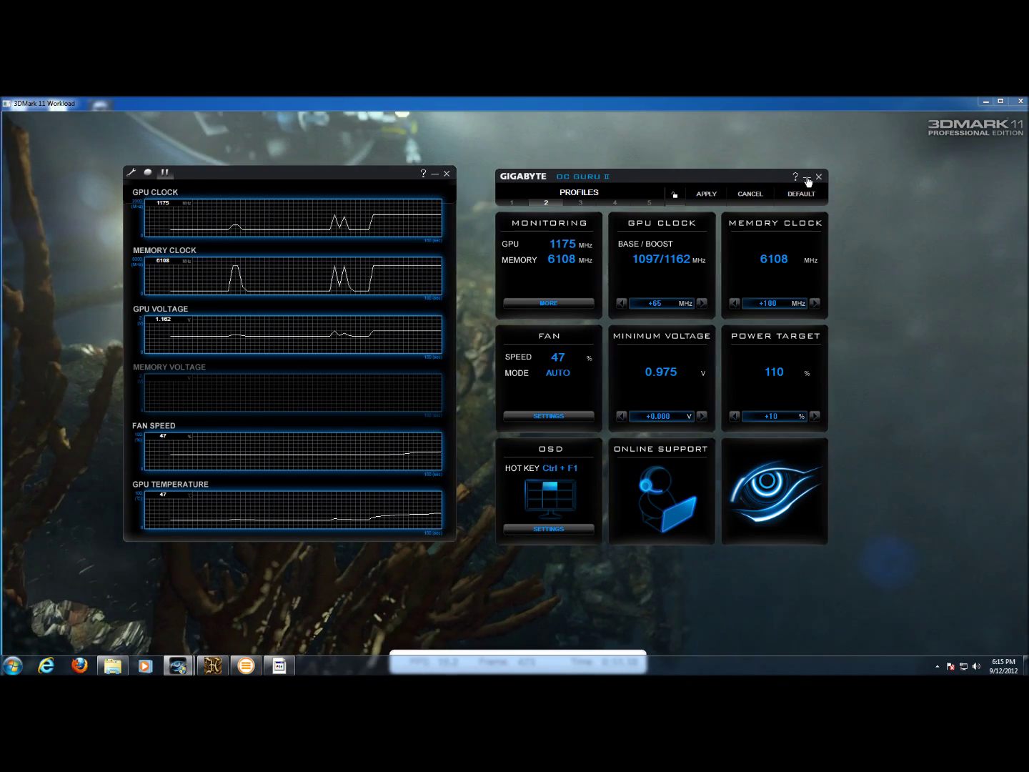
{"action": "left_click", "coordinate": [807, 178]}
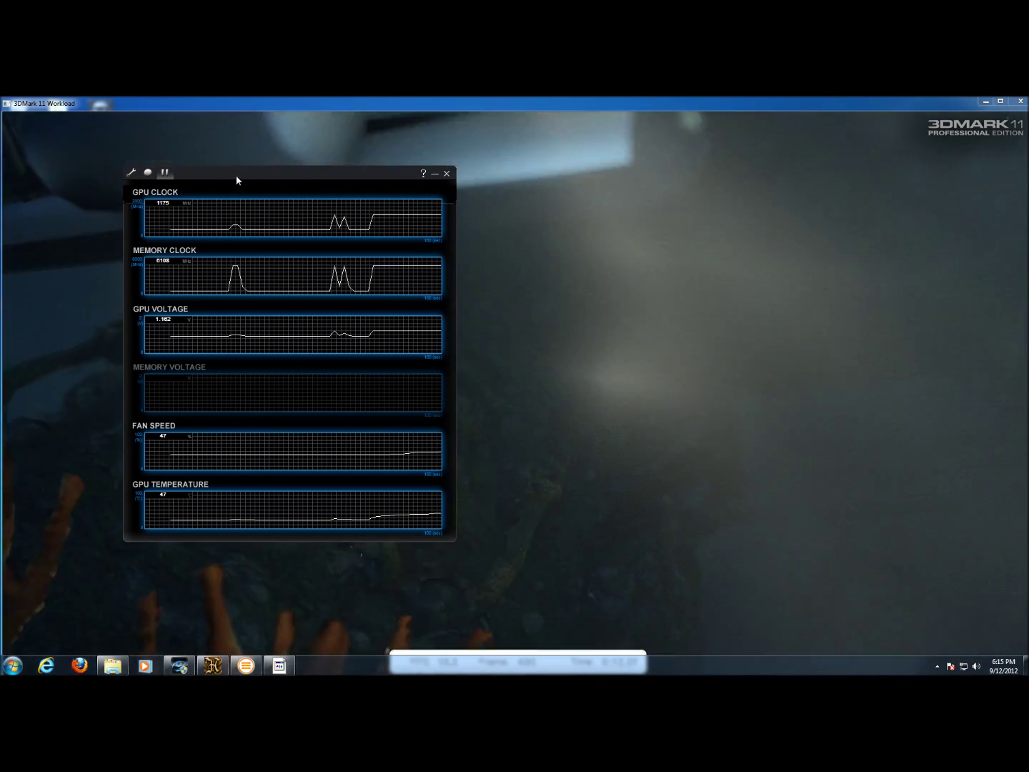
- Move the monitoring graphs to the left screen edge and close the running 3DMark workload
{"action": "left_click_drag", "start_coordinate": [237, 179], "coordinate": [141, 184]}
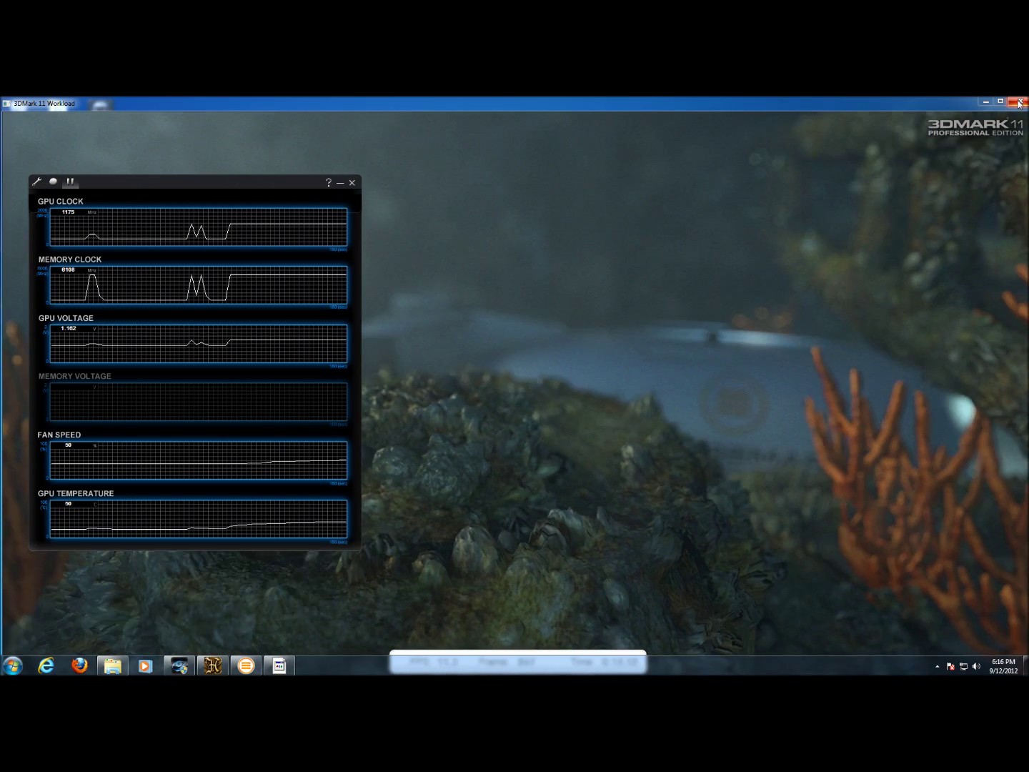
{"action": "left_click", "coordinate": [1019, 104]}
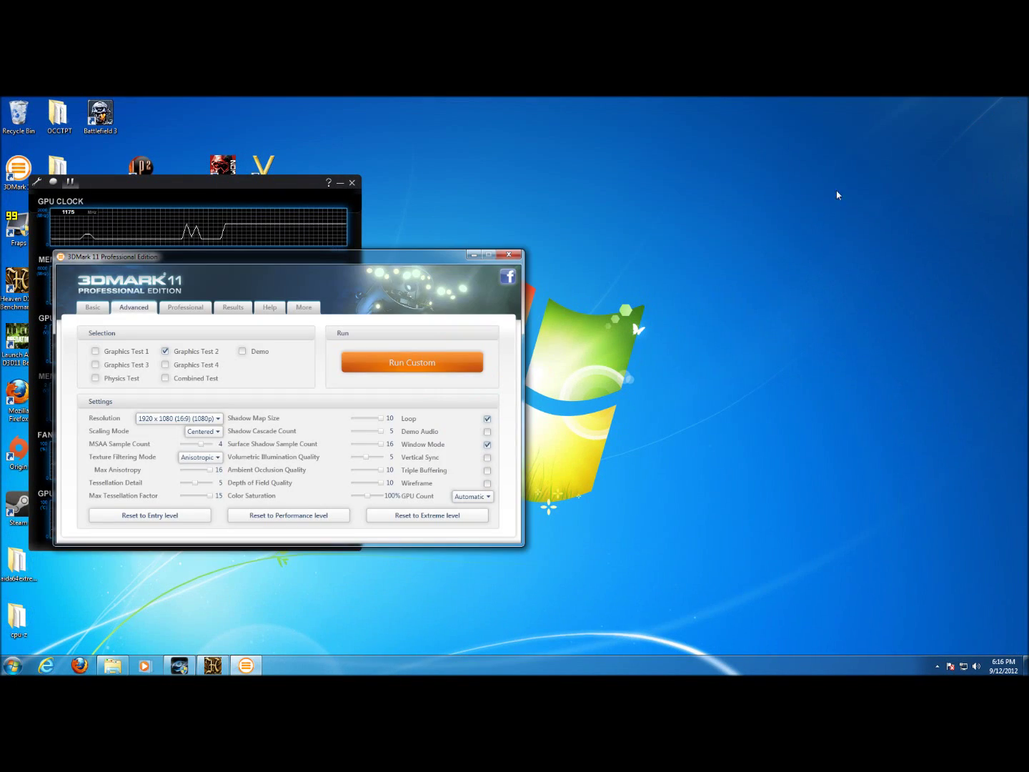
- Minimize 3DMark 11, restore Unigine Heaven, and start its benchmark run with F9
{"action": "left_click", "coordinate": [471, 255]}
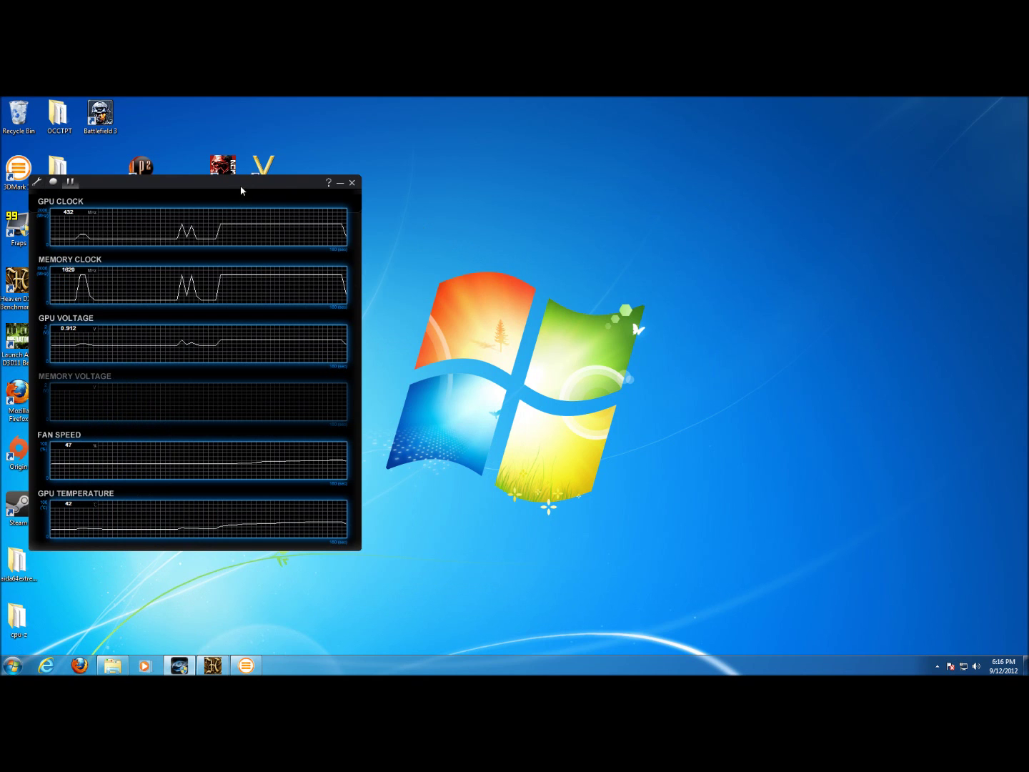
{"action": "left_click", "coordinate": [206, 666]}
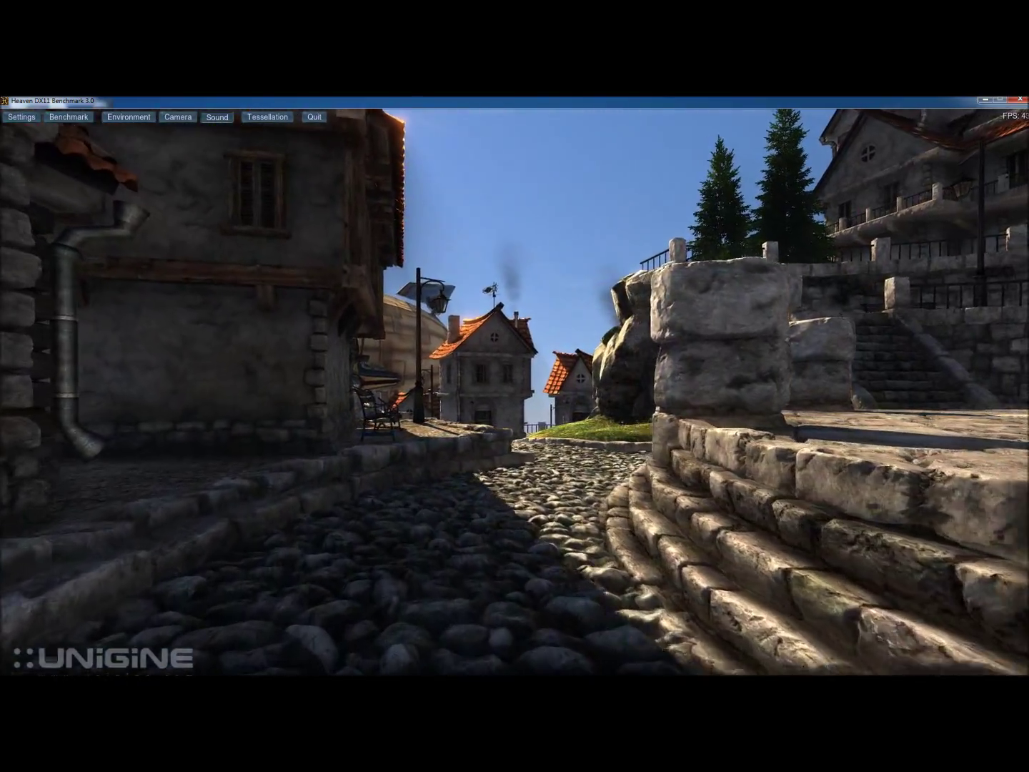
{"action": "key", "text": "F9"}
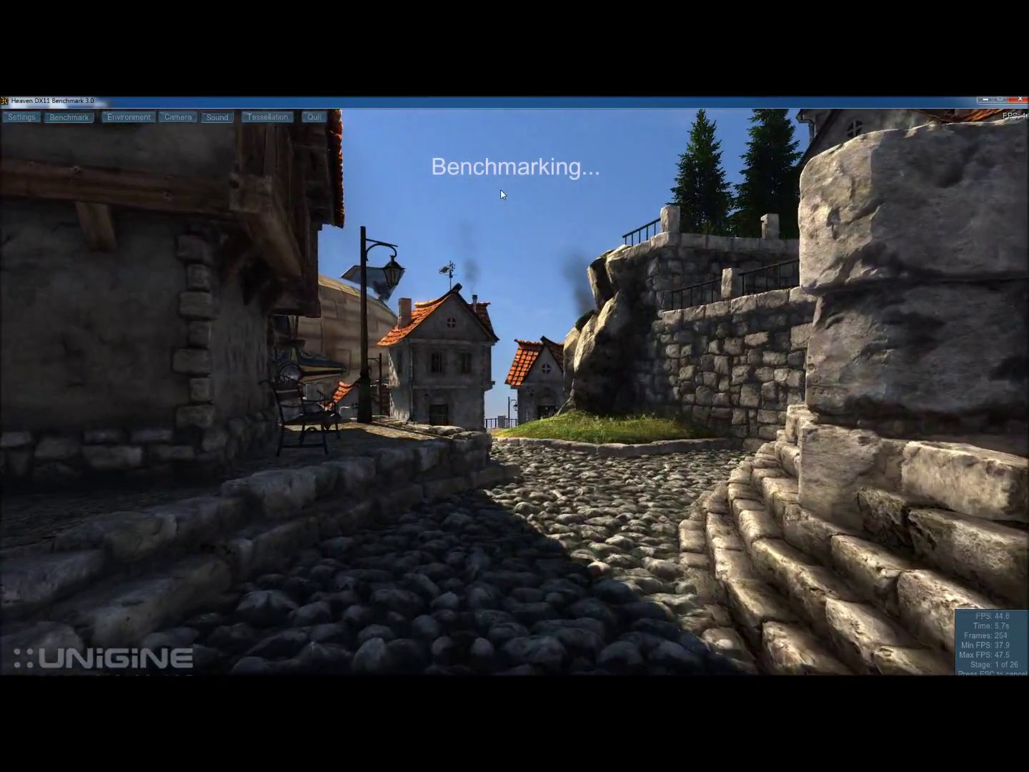
- Switch to the monitoring graphs mid-run and place them on the right showing 1175 MHz core
{"action": "key", "text": "alt+Tab"}
{"action": "key", "text": "alt+Tab"}
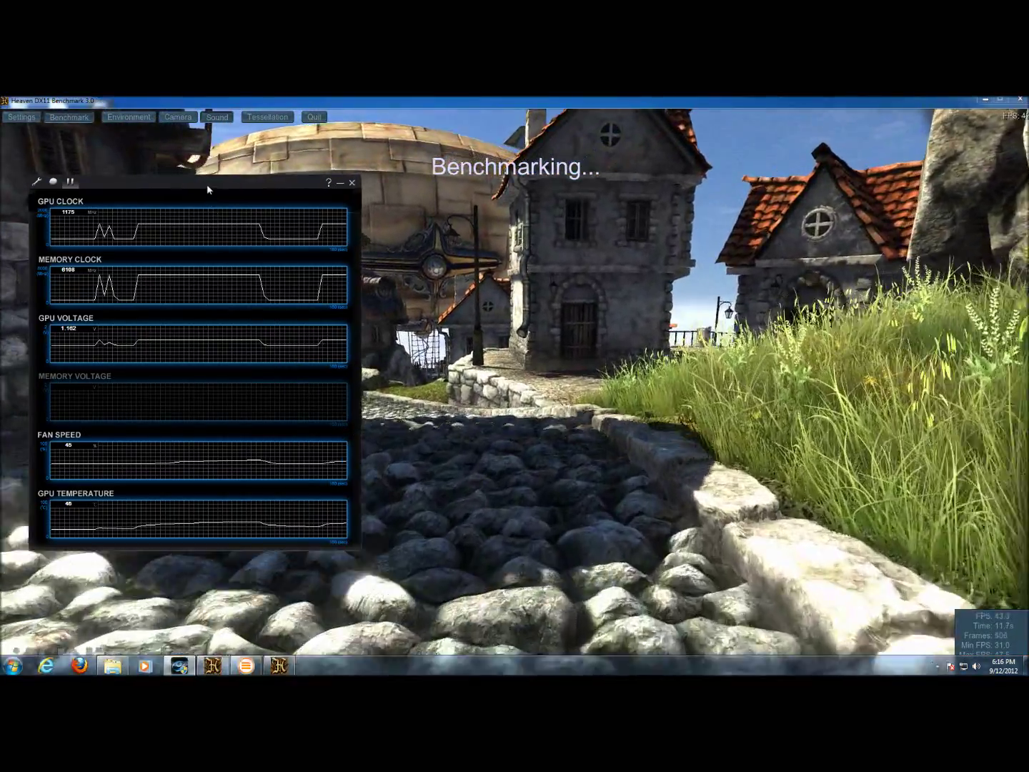
{"action": "mouse_move", "coordinate": [206, 187]}
{"action": "left_mouse_down"}
{"action": "mouse_move", "coordinate": [184, 195]}
{"action": "mouse_move", "coordinate": [191, 205]}
{"action": "left_mouse_up"}
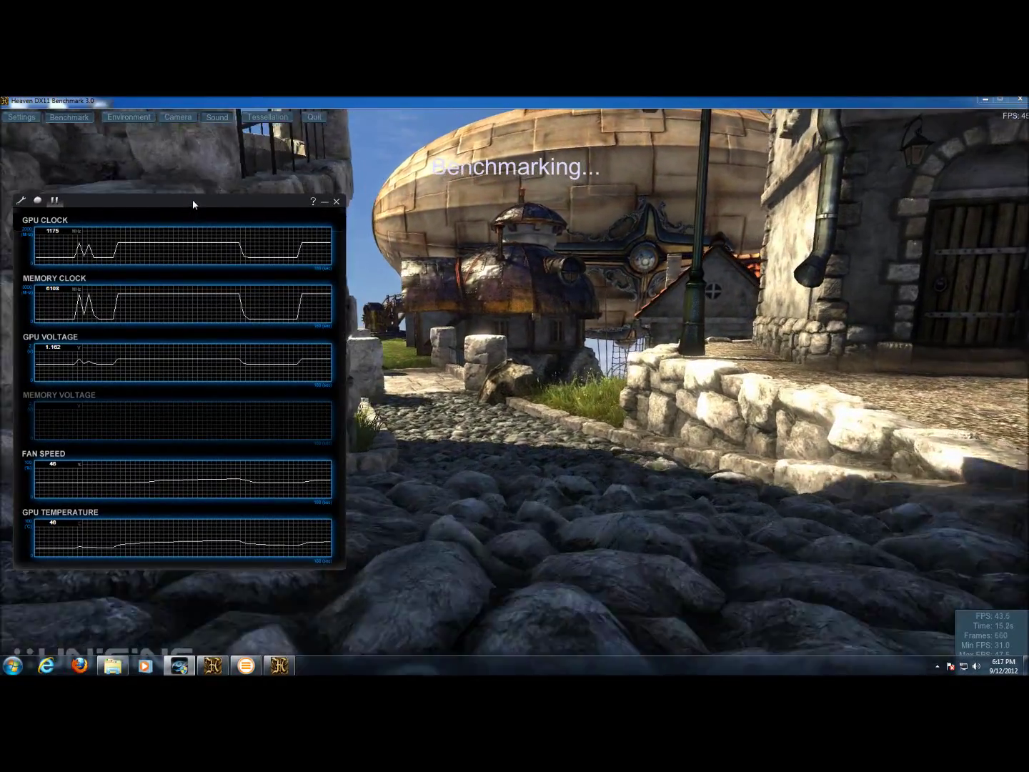
{"action": "left_click_drag", "start_coordinate": [193, 201], "coordinate": [869, 210]}
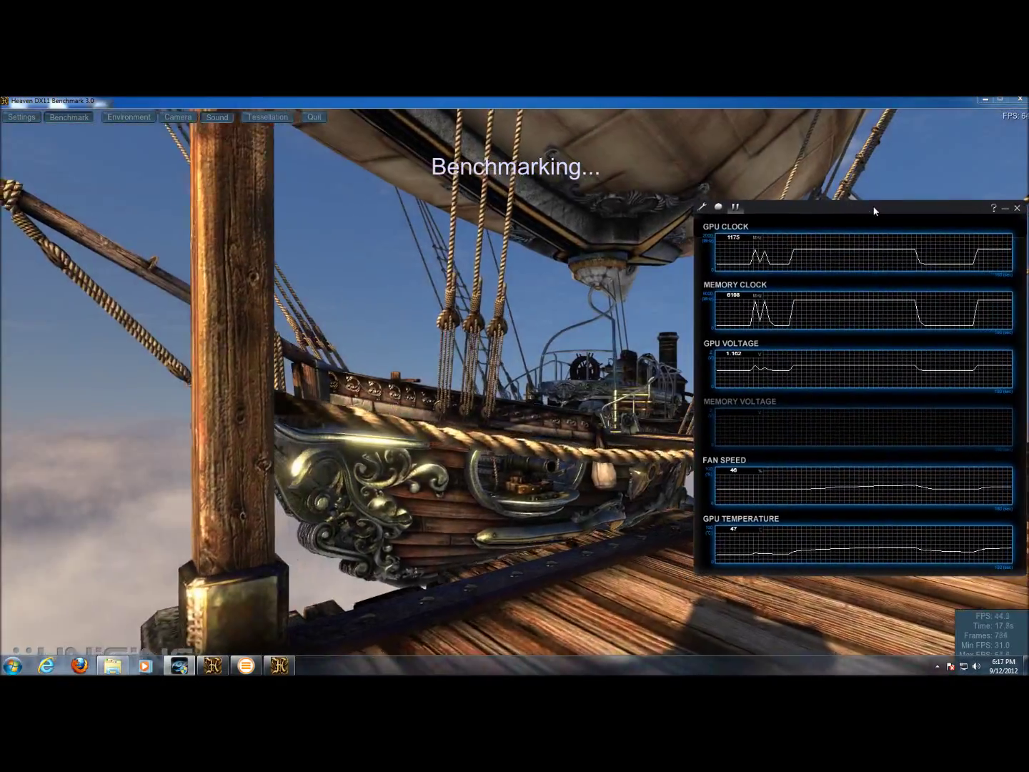